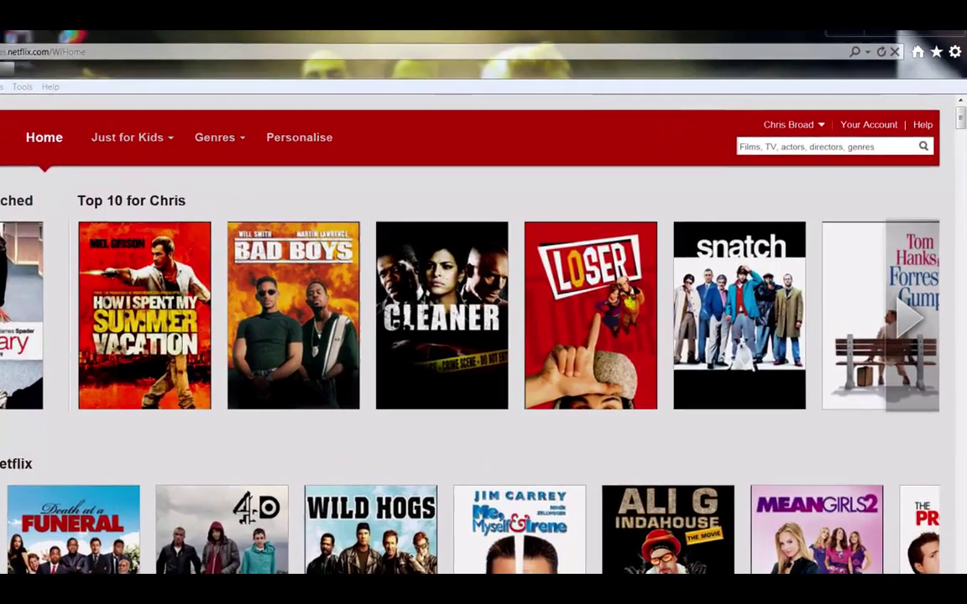
- Search the Netflix catalogue for "The Walking Dead" using the suggested title
click(840, 152)
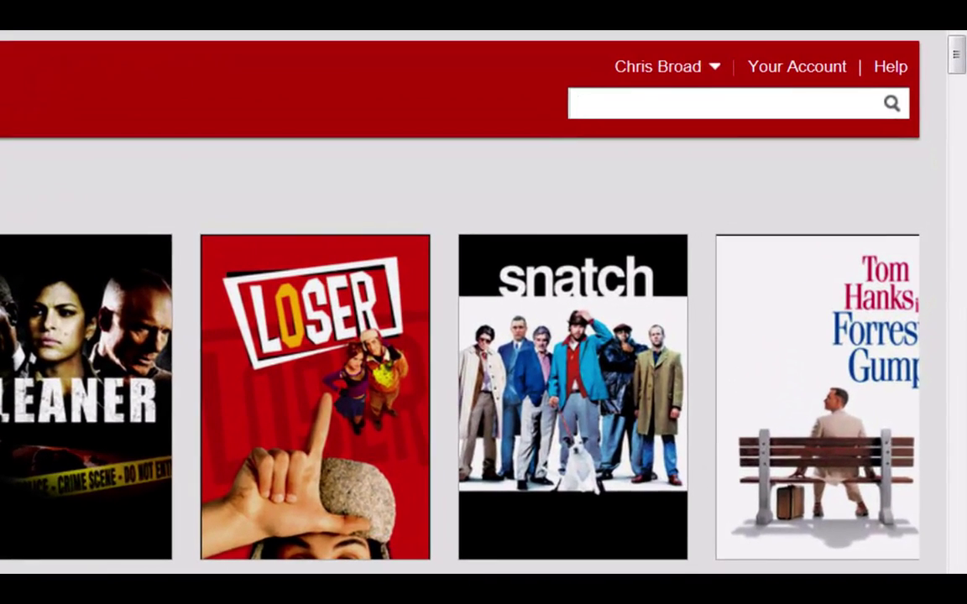
text(thewalkingde)
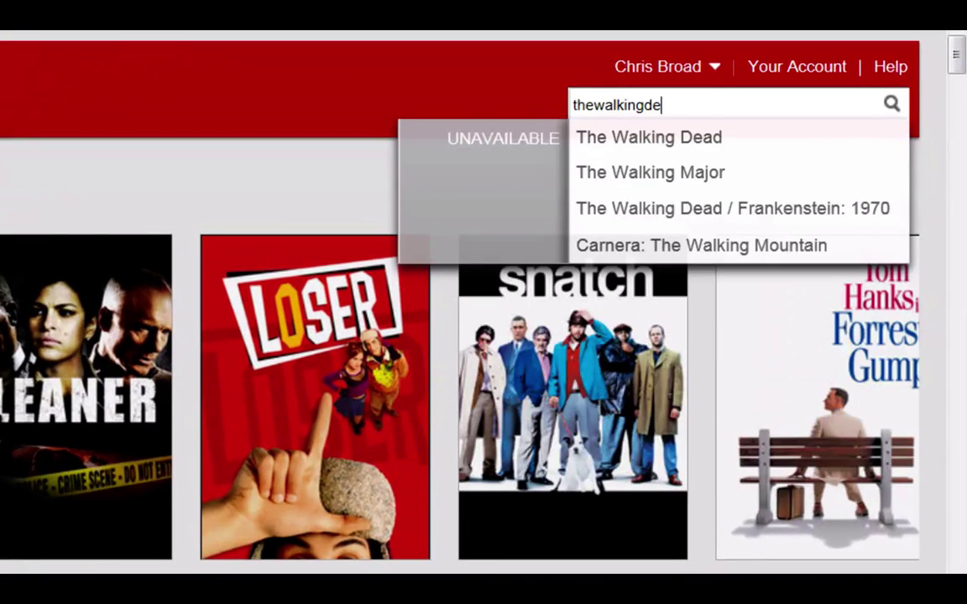
text(d)
key(BackSpace)
text(ad)
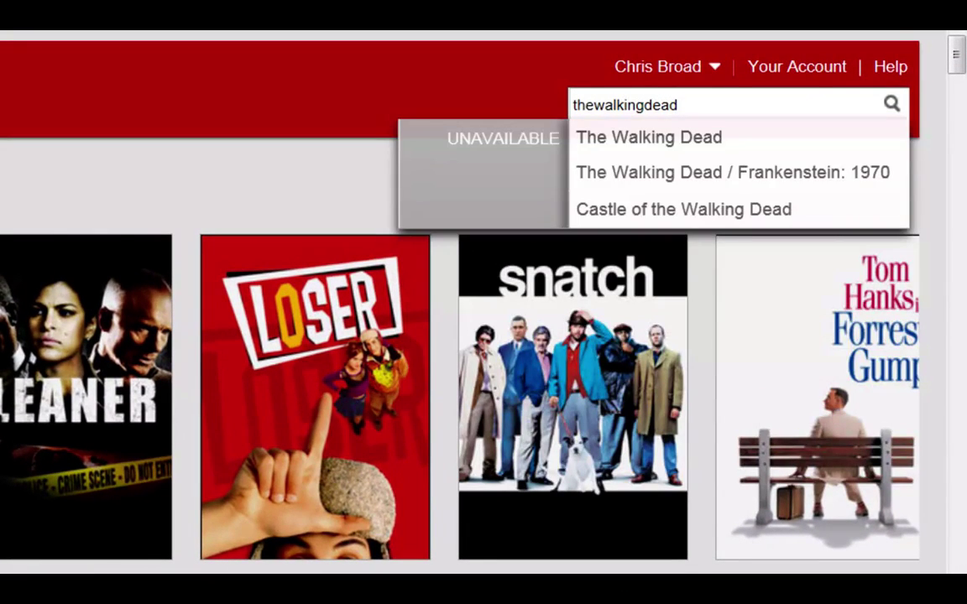
key(Down)
key(Return)
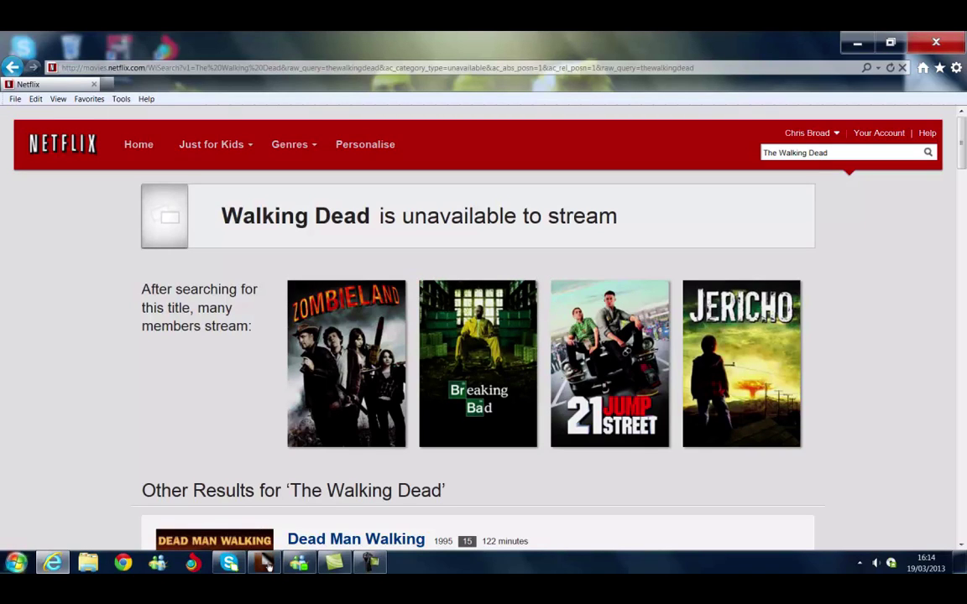
- Switch to the Windows Control Panel and open the adapter settings from the Network and Sharing Center
key(super)
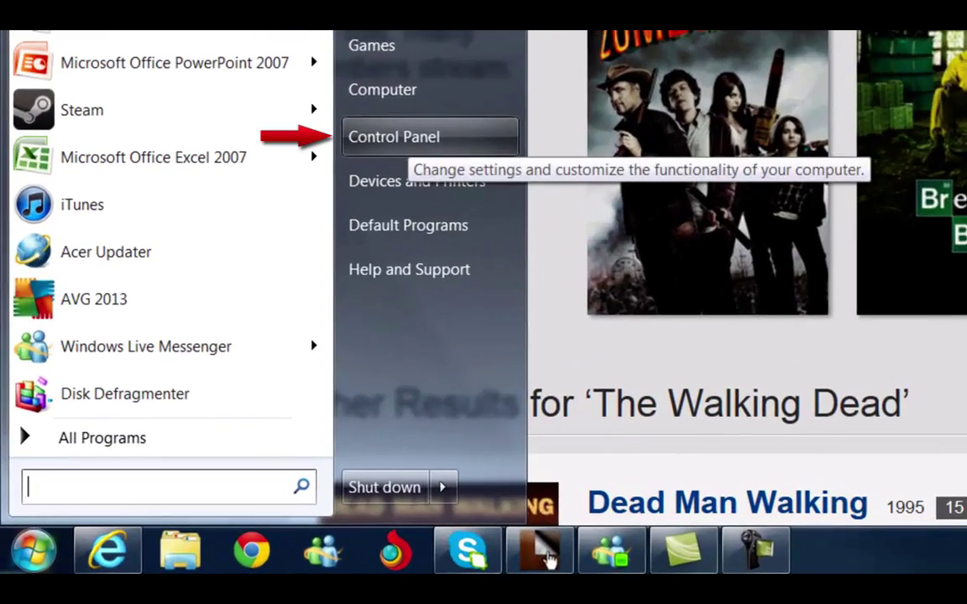
key(Return)
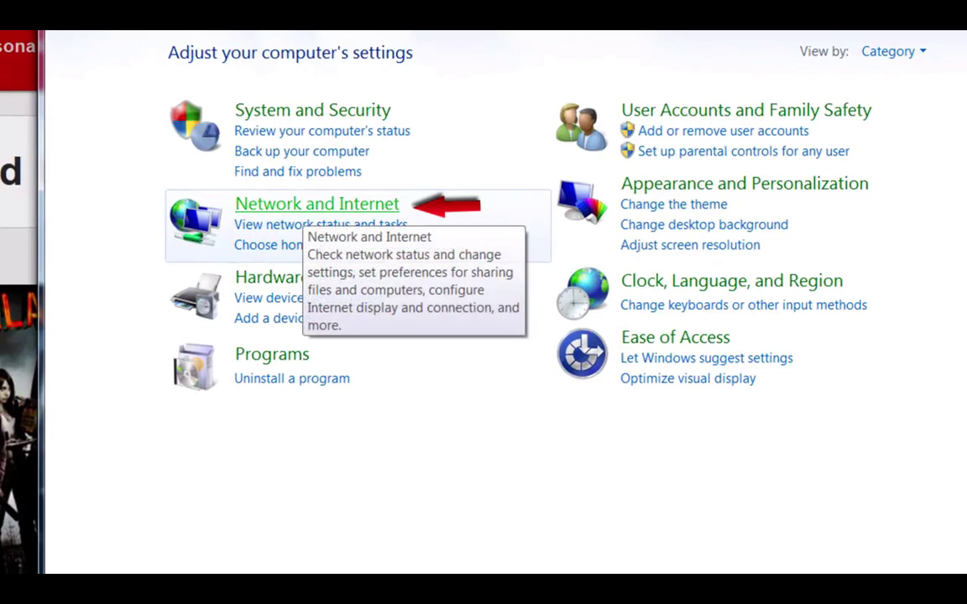
click(317, 204)
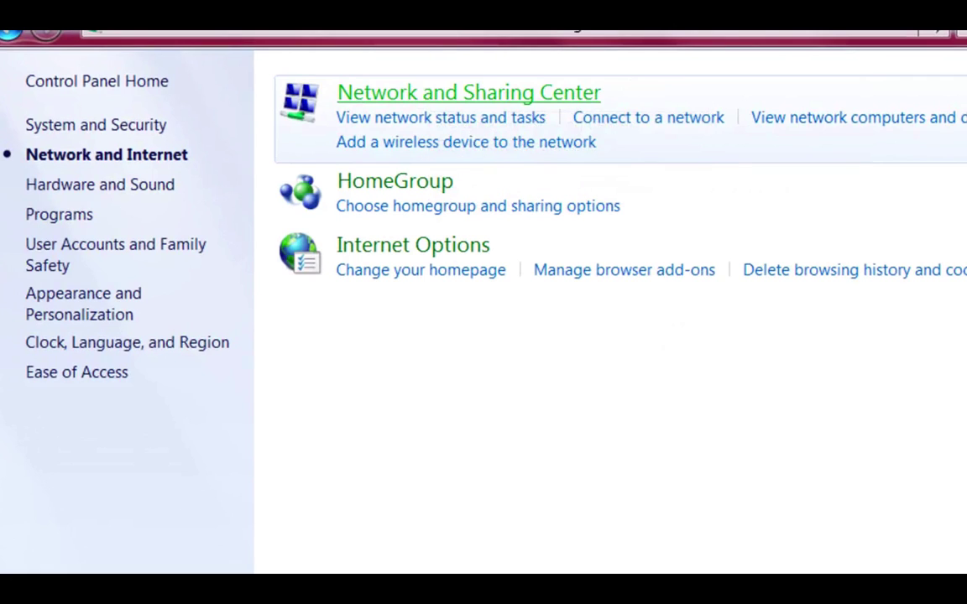
click(432, 93)
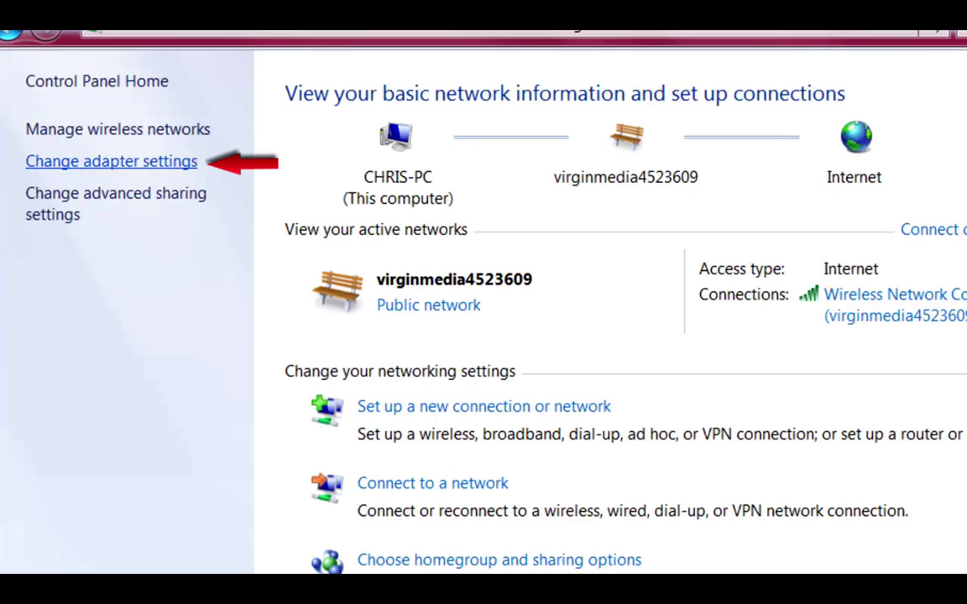
click(110, 161)
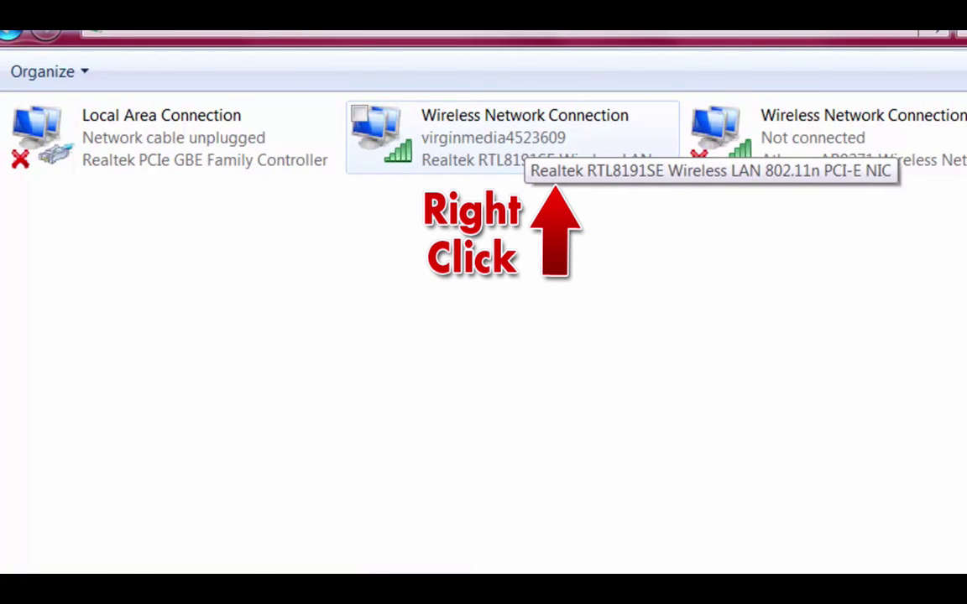
- Open the Internet Protocol Version 4 (TCP/IPv4) properties of the connected Wireless Network Connection
right_click(522, 143)
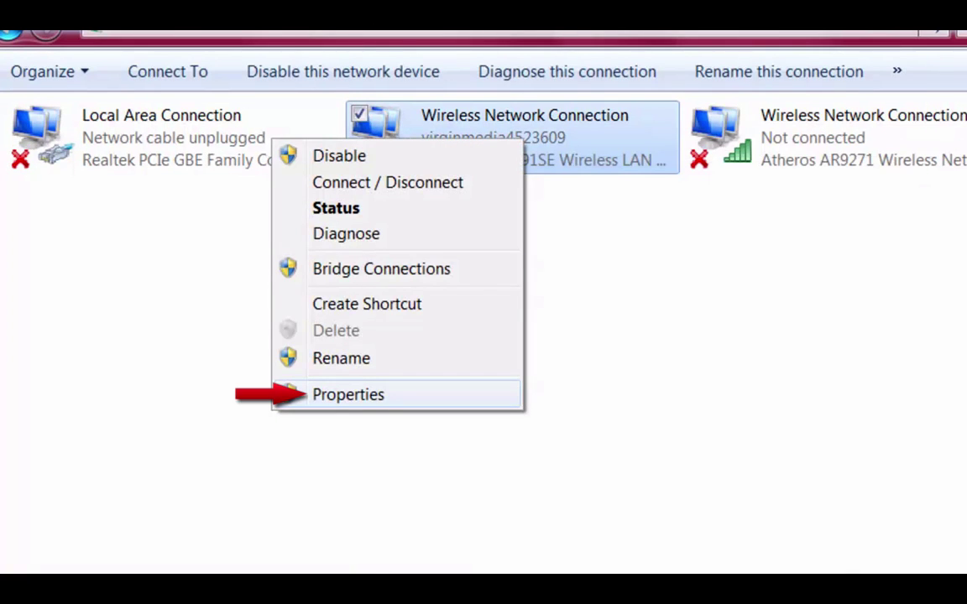
key(Return)
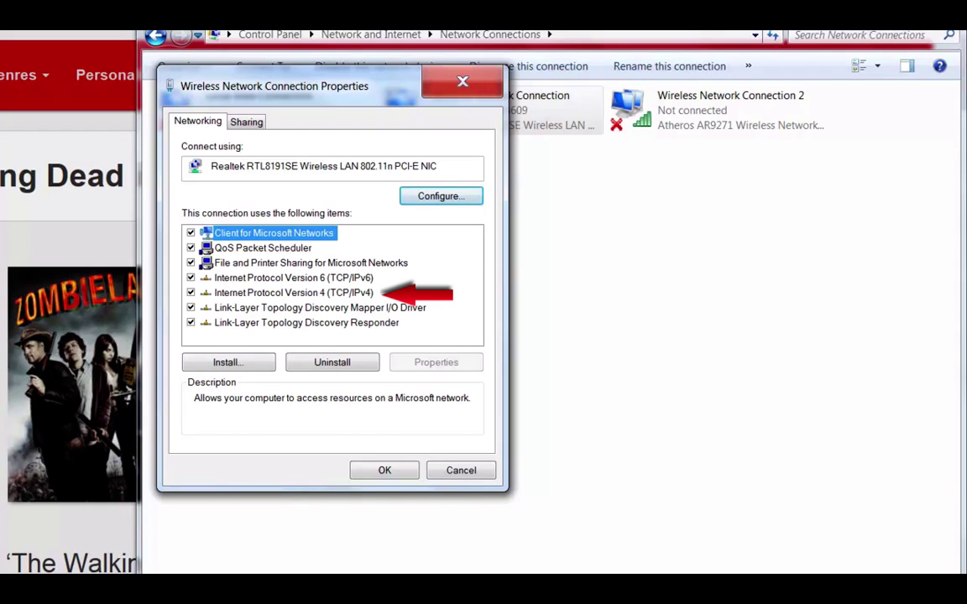
double_click(294, 292)
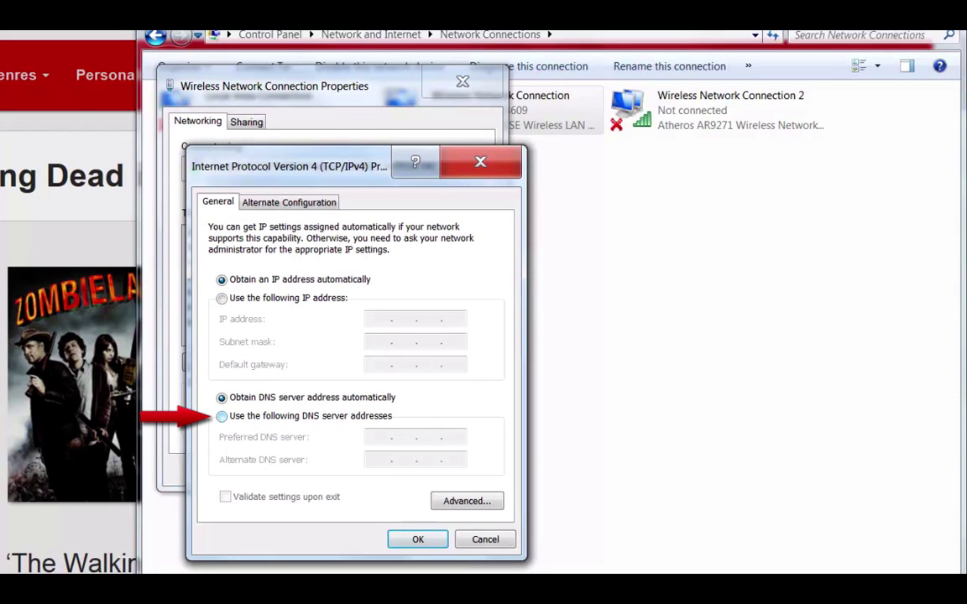
- Use manual DNS server addresses, with 208.122.23.22 as the preferred server and 208.122.23.23 as the alternate
key(alt+e)
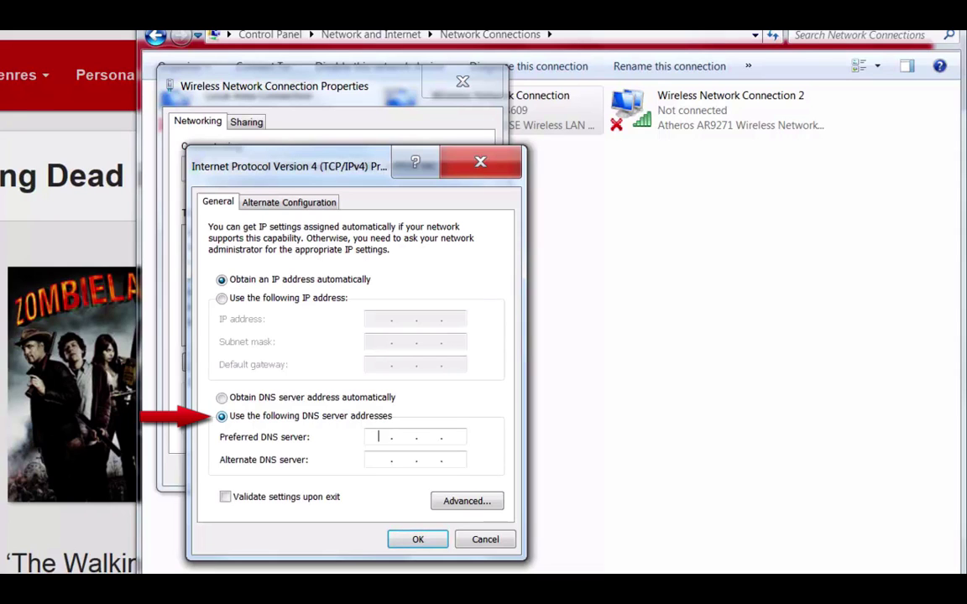
text(208 . )
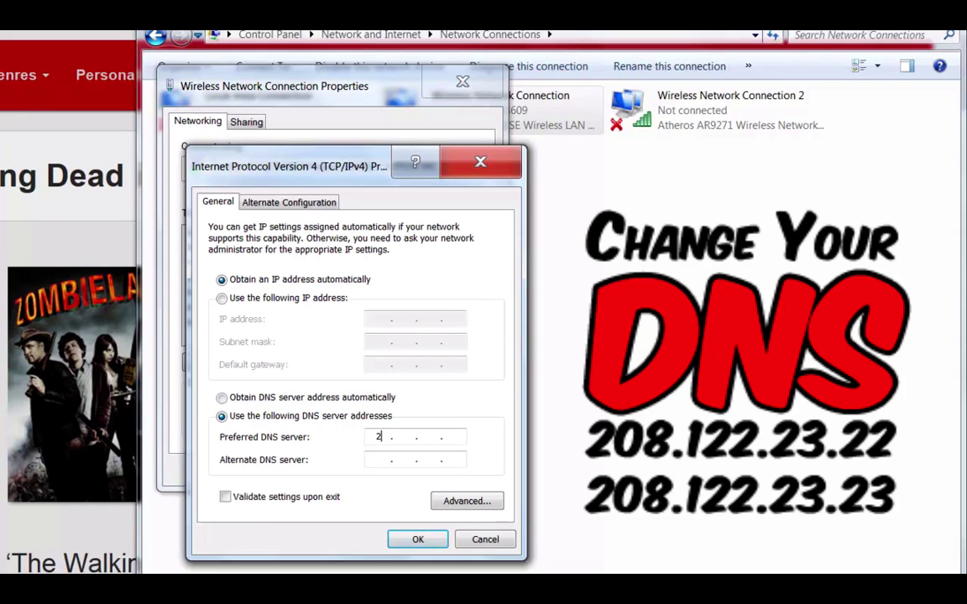
text(122 . 23 . 22)
key(Tab)
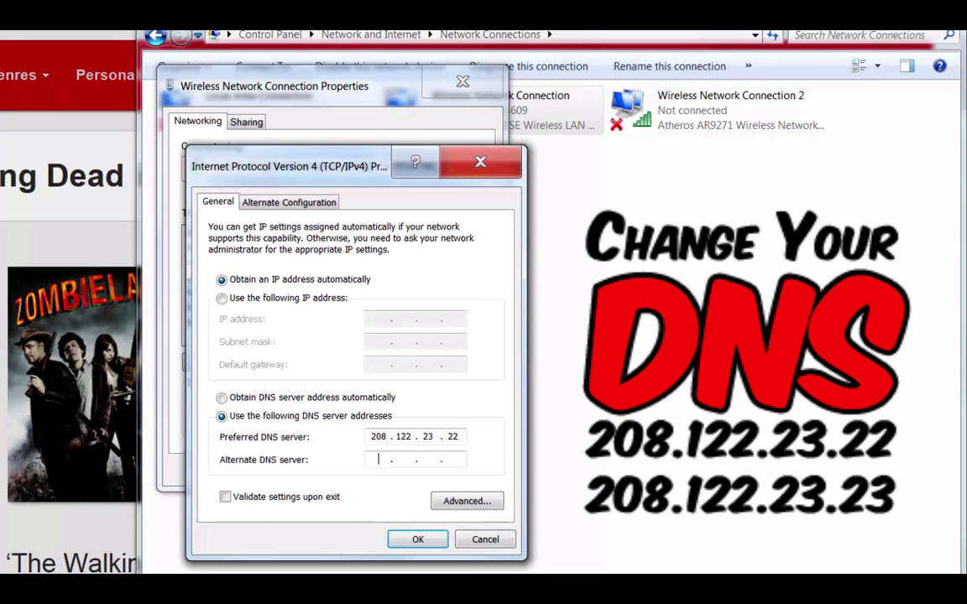
text(208 . 122 . 23 . )
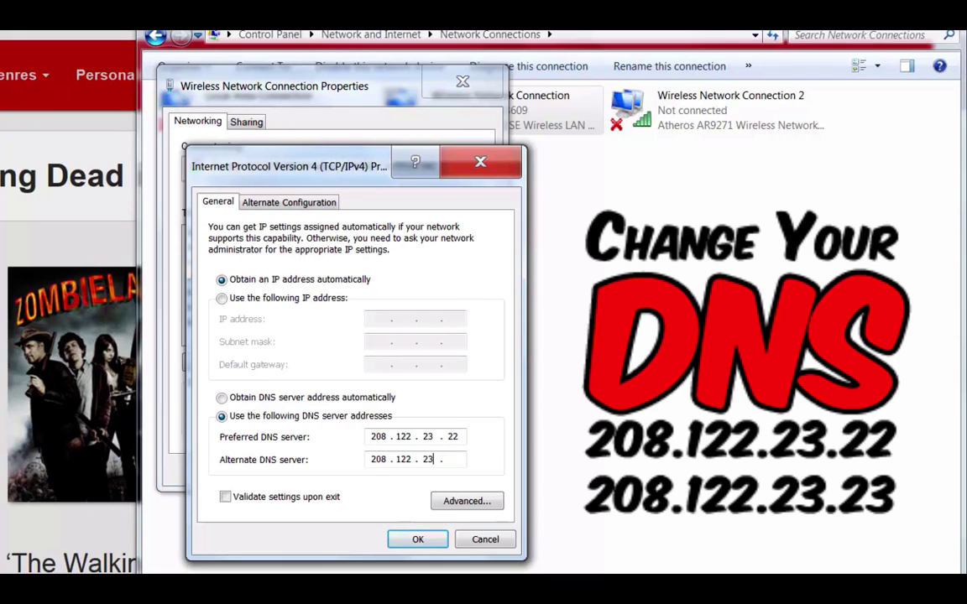
text(23)
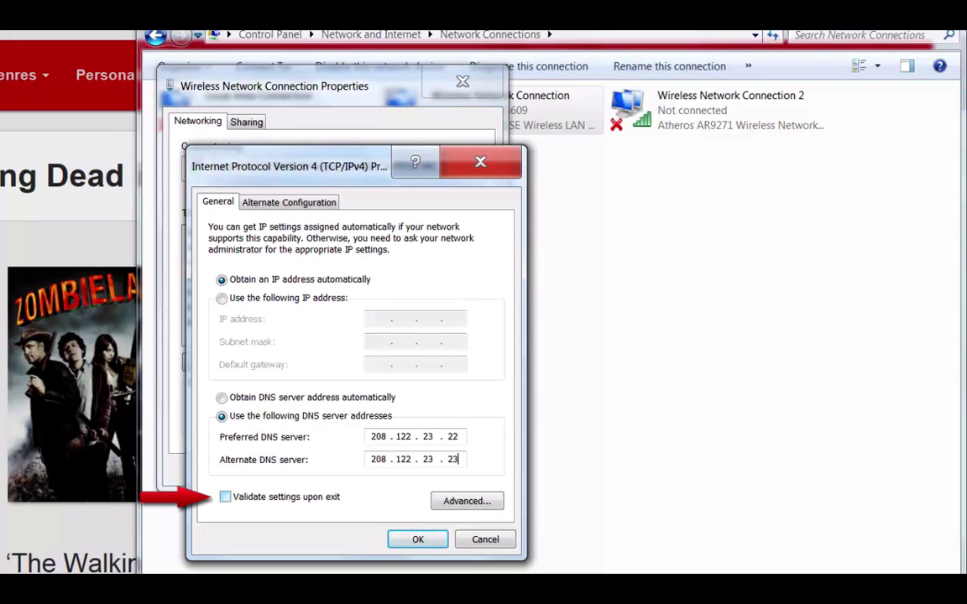
- Enable validation of the settings upon exit, apply the IPv4 and connection properties, and dismiss the network diagnostics
click(225, 497)
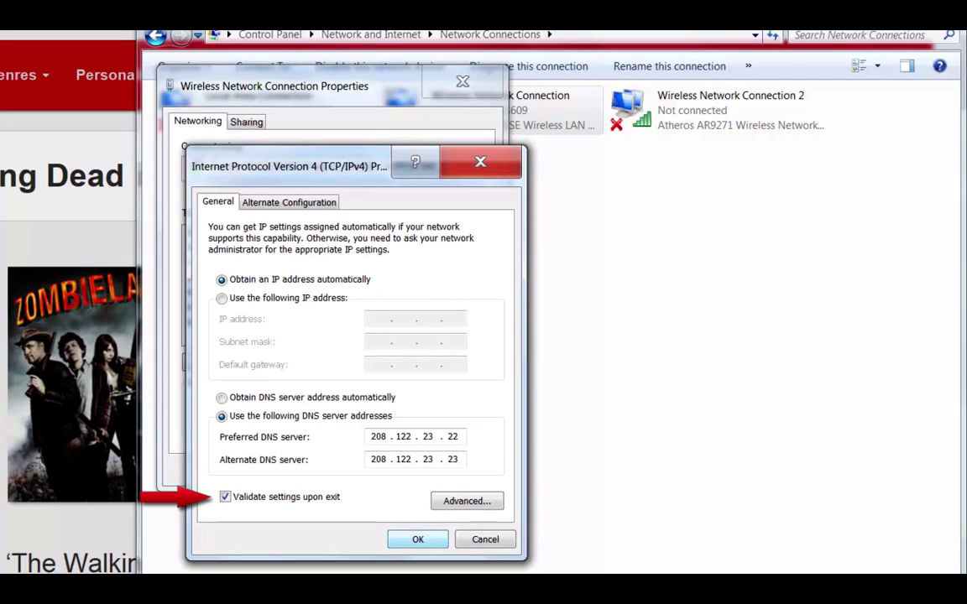
key(Return)
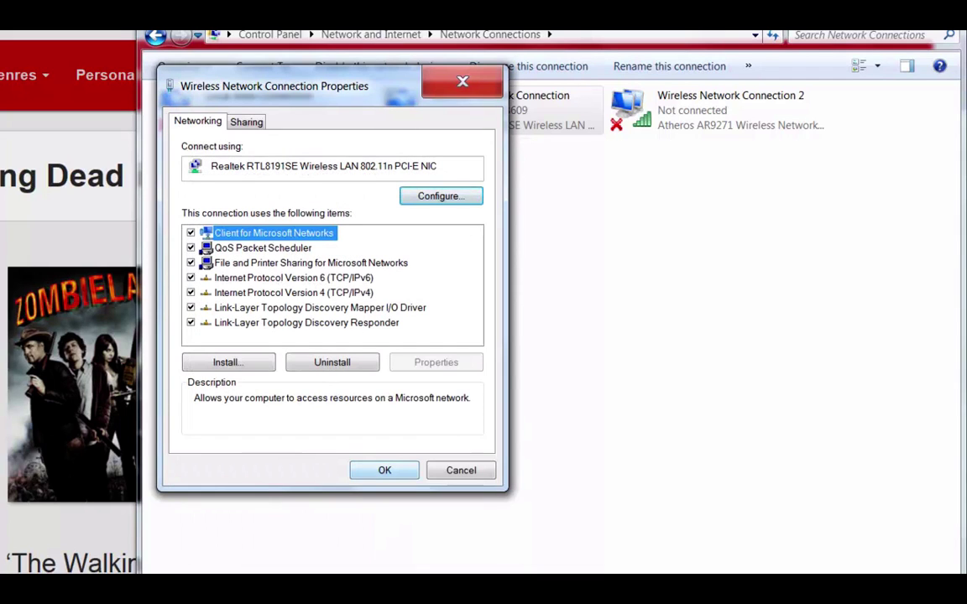
key(Return)
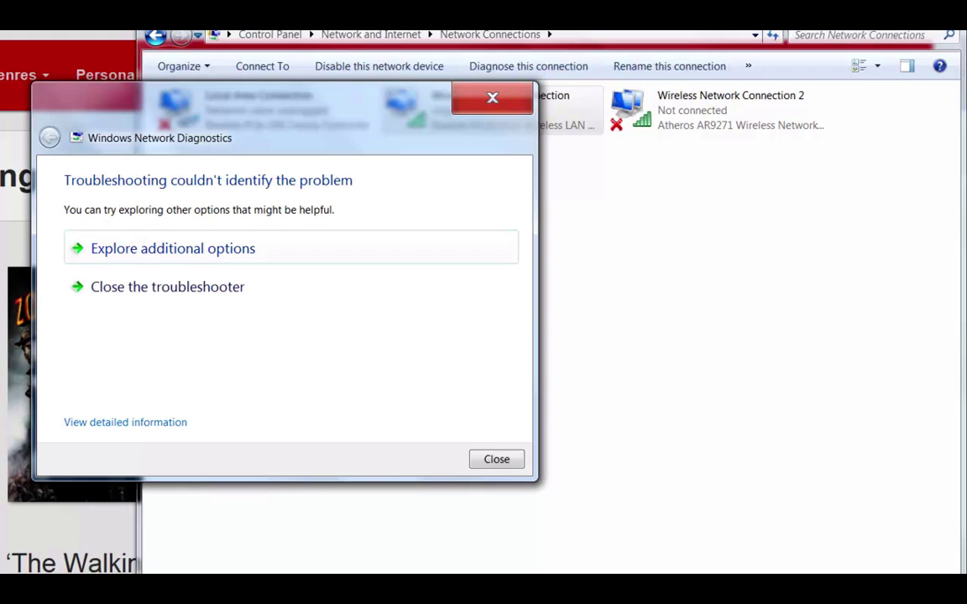
key(Escape)
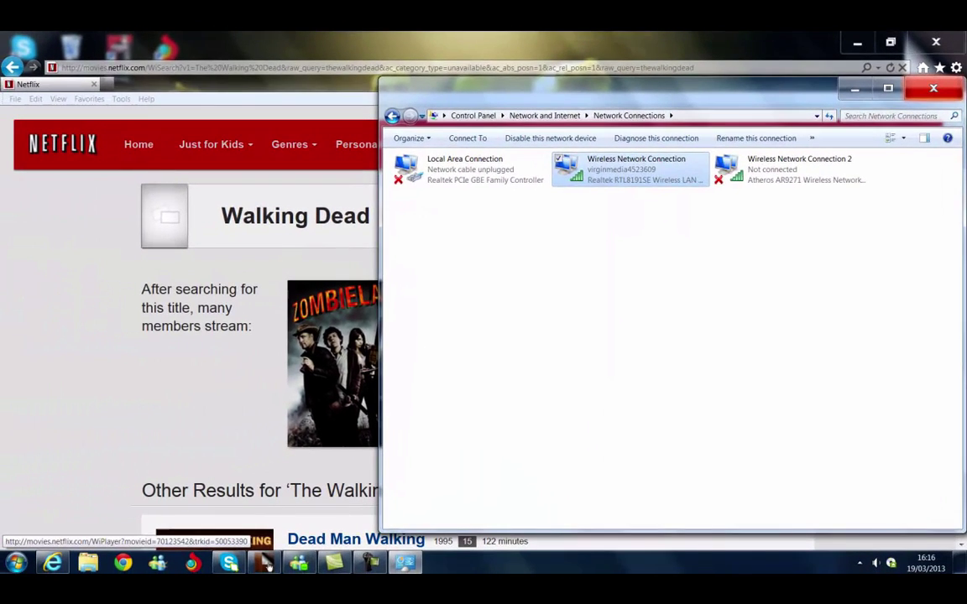
click(263, 564)
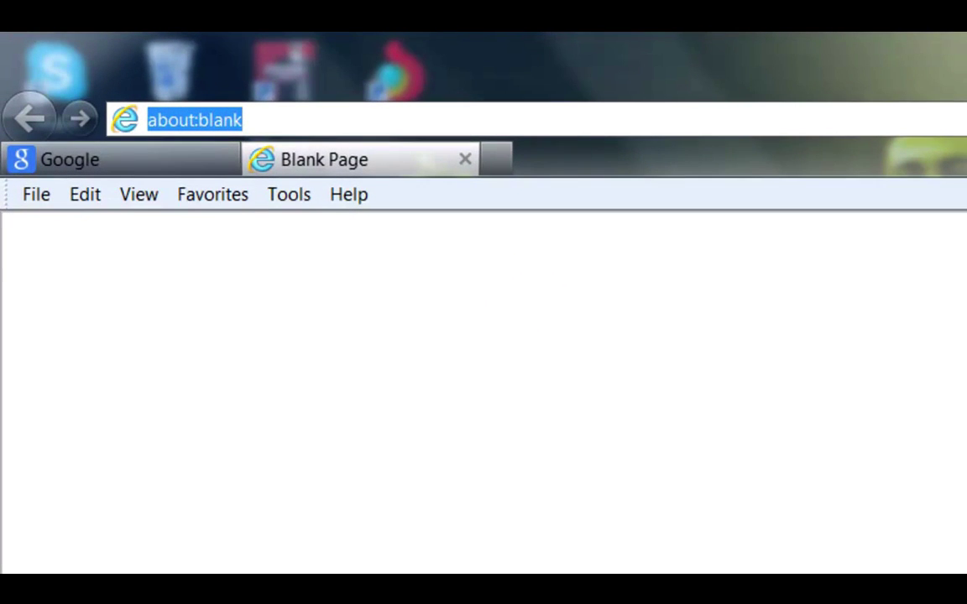
text(www)
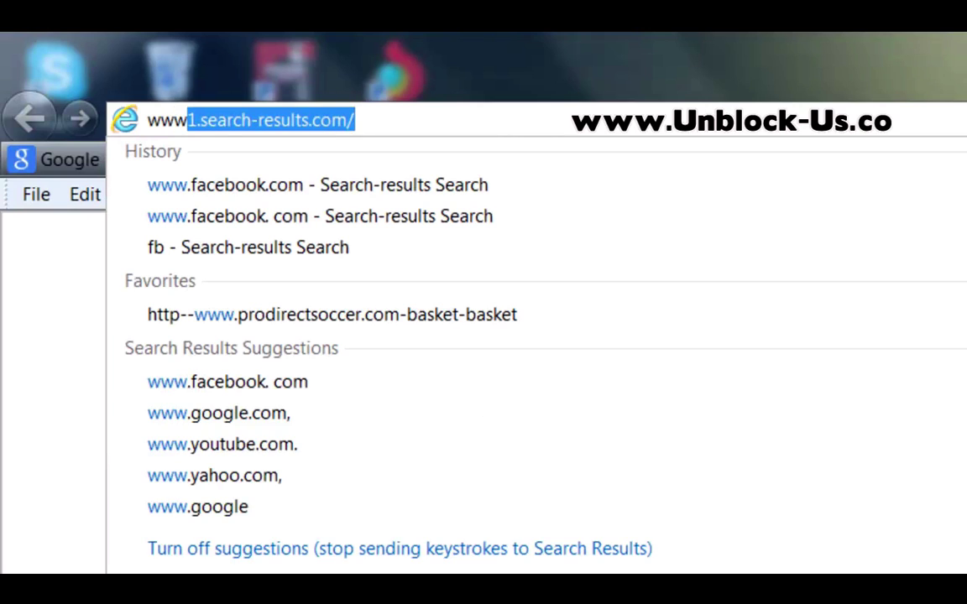
text(.unbloc)
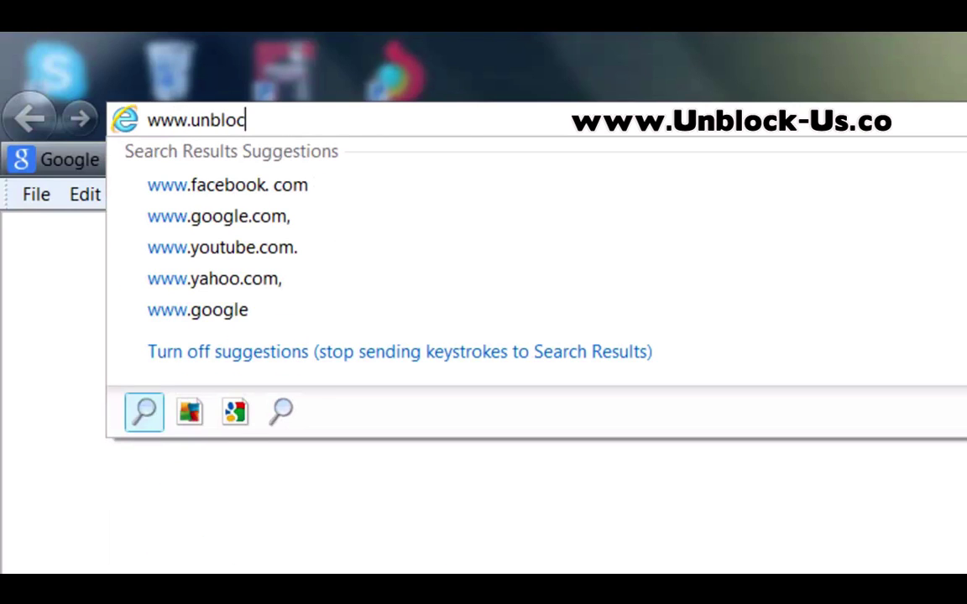
text(k-us)
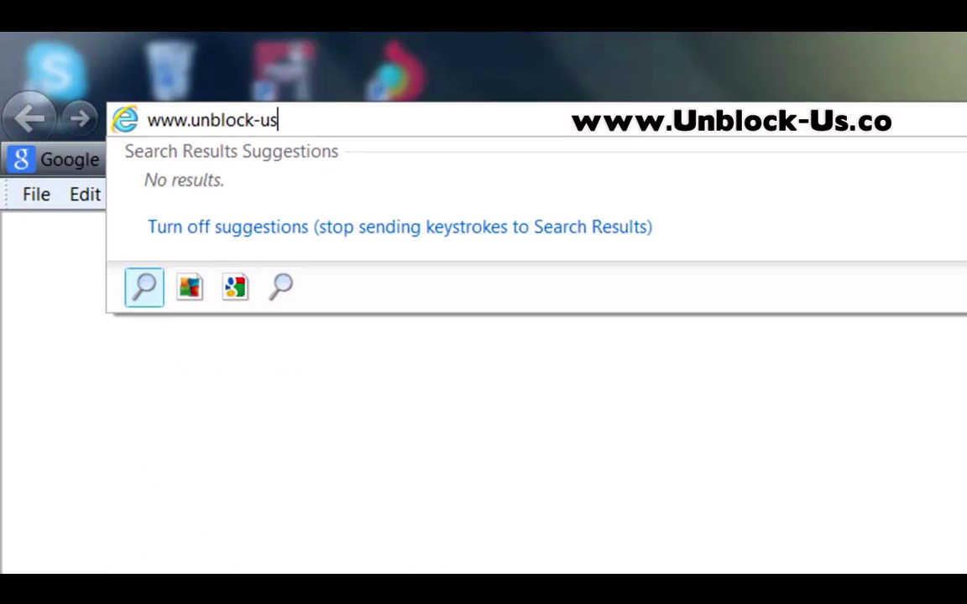
text(.co)
key(Return)
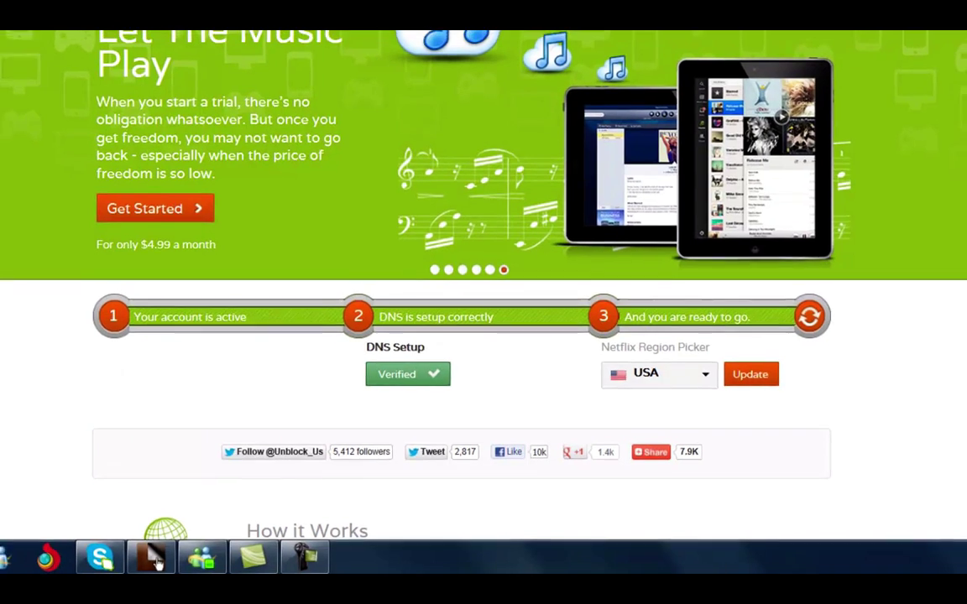
key(ctrl+t)
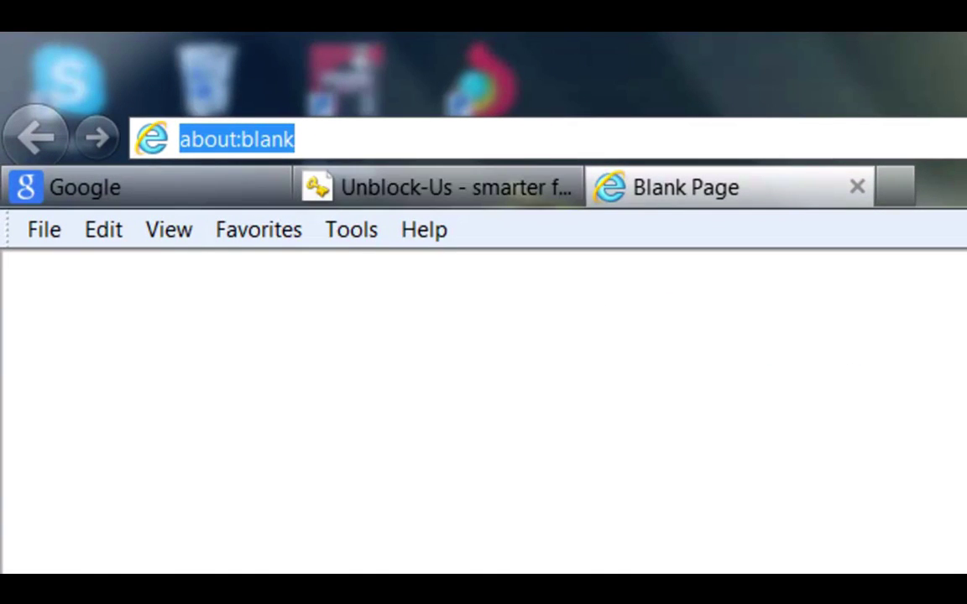
text(www.)
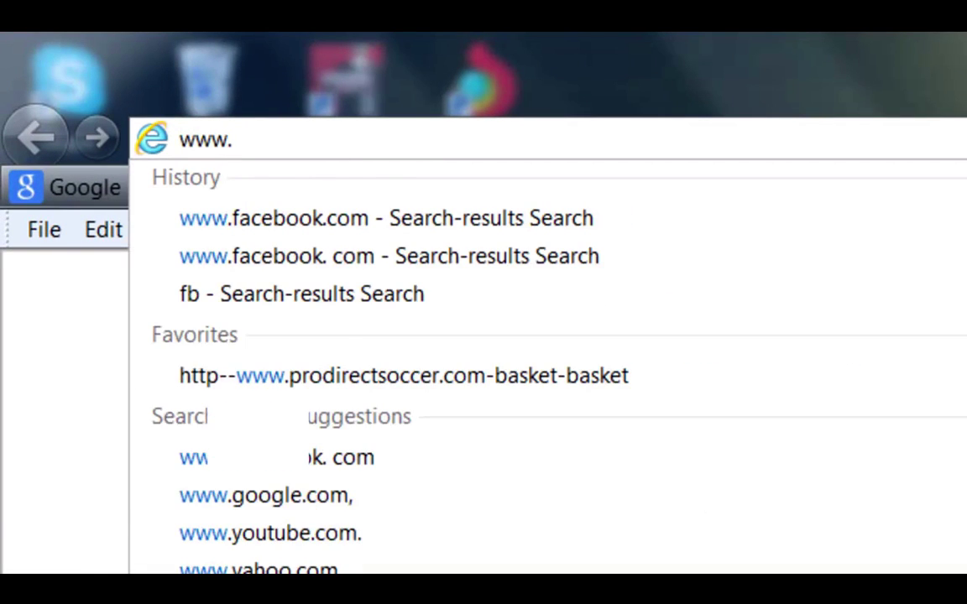
text(netflix.)
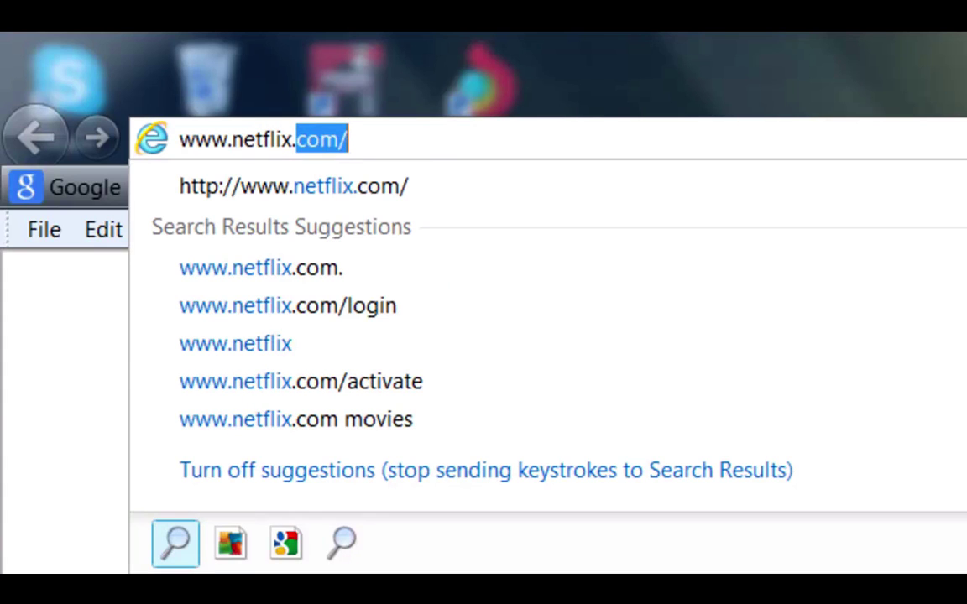
text(com)
key(Return)
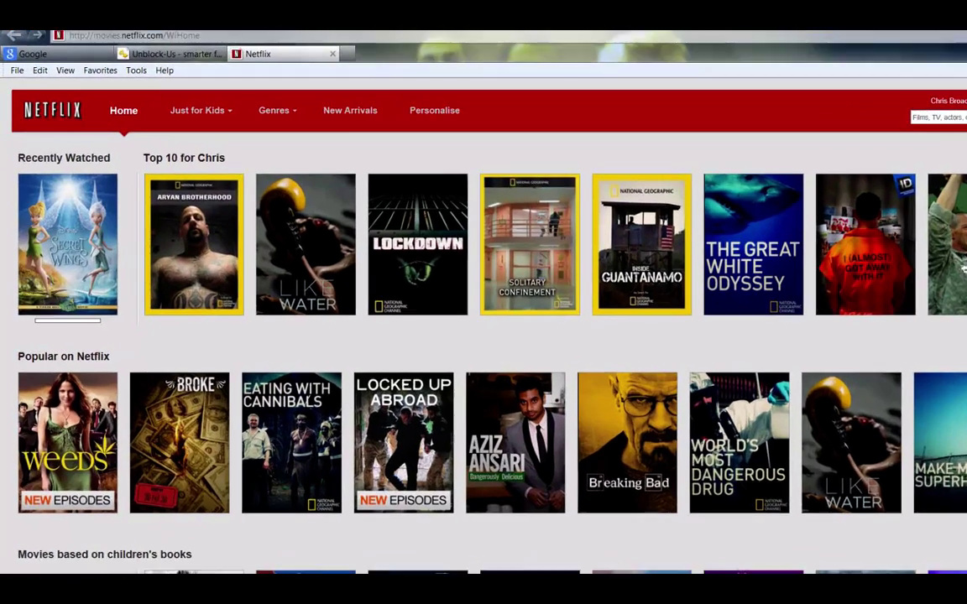
- Browse the Netflix home page and search its catalogue for "The Walking Dead" again
scroll(483, 336, down, 1)
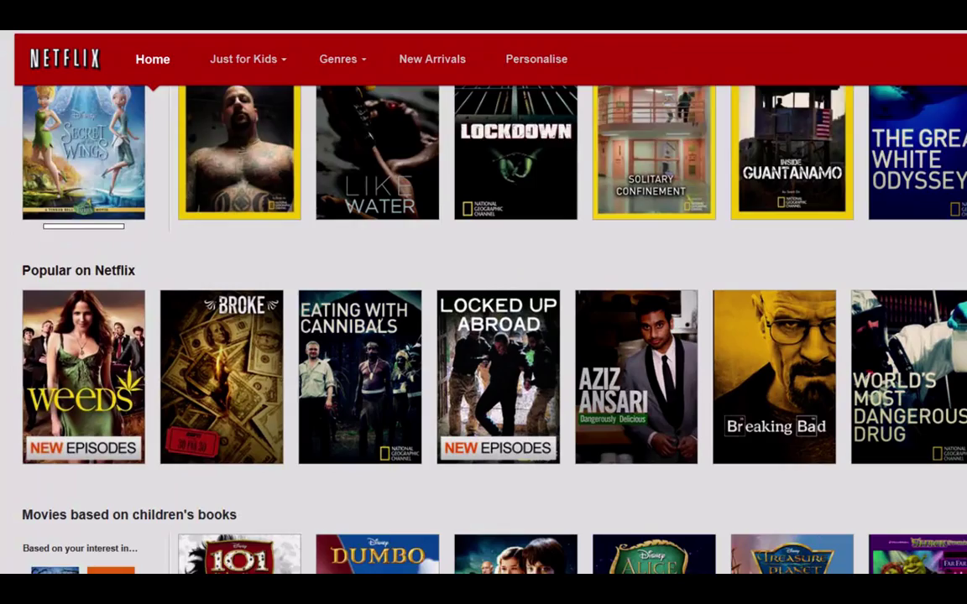
scroll(774, 286, down, 1)
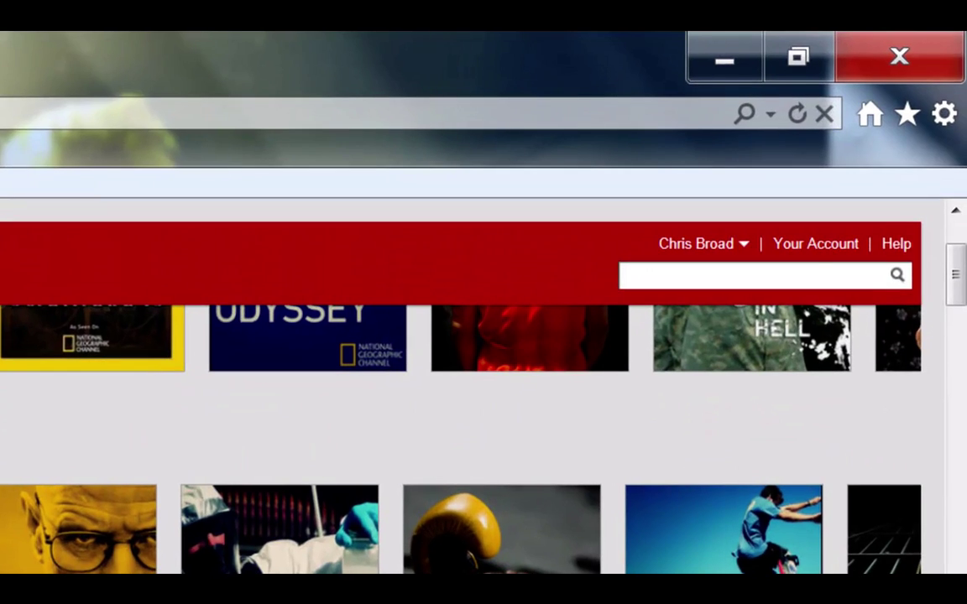
text(thewalking)
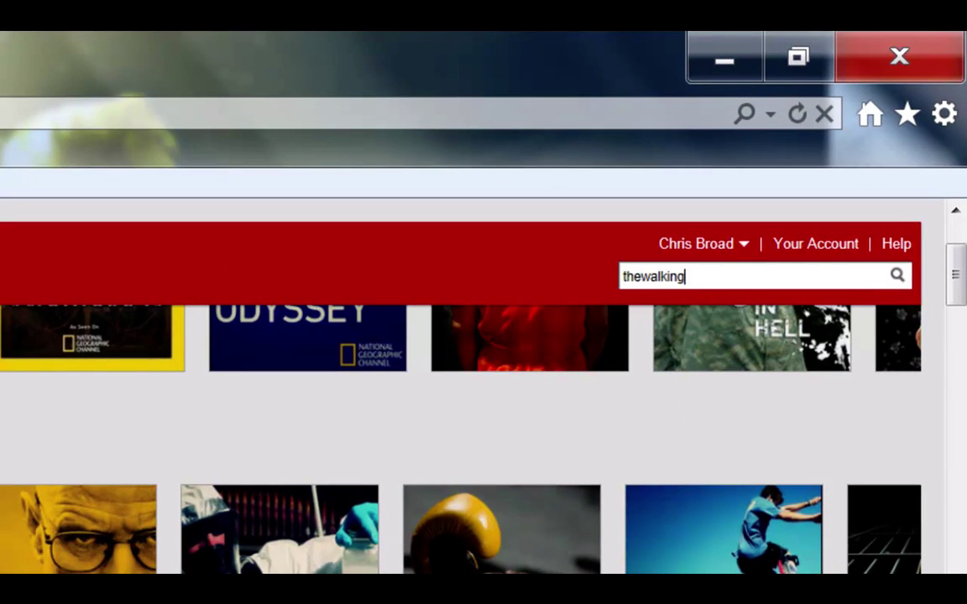
text( dead)
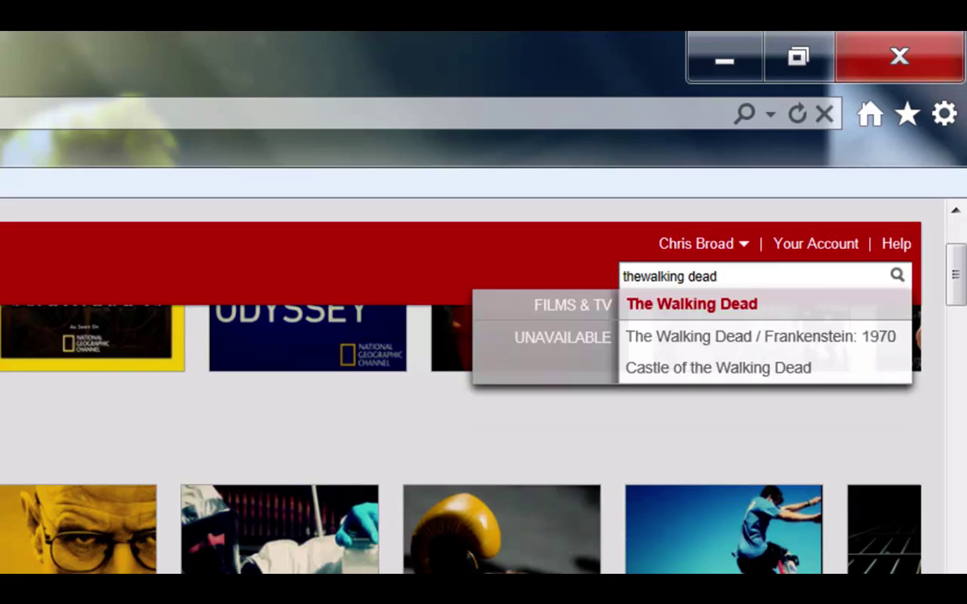
key(Return)
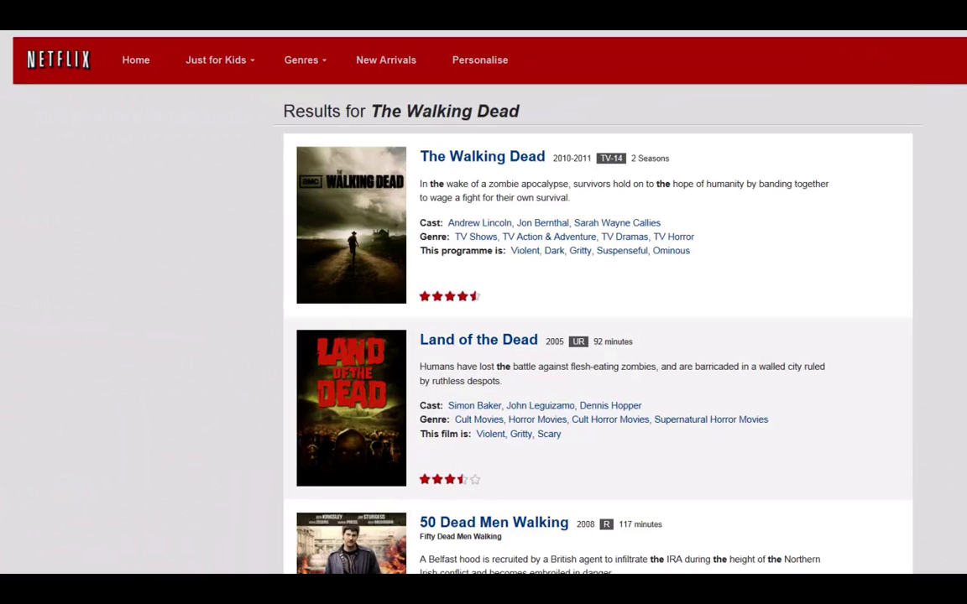
mouse_move(351, 224)
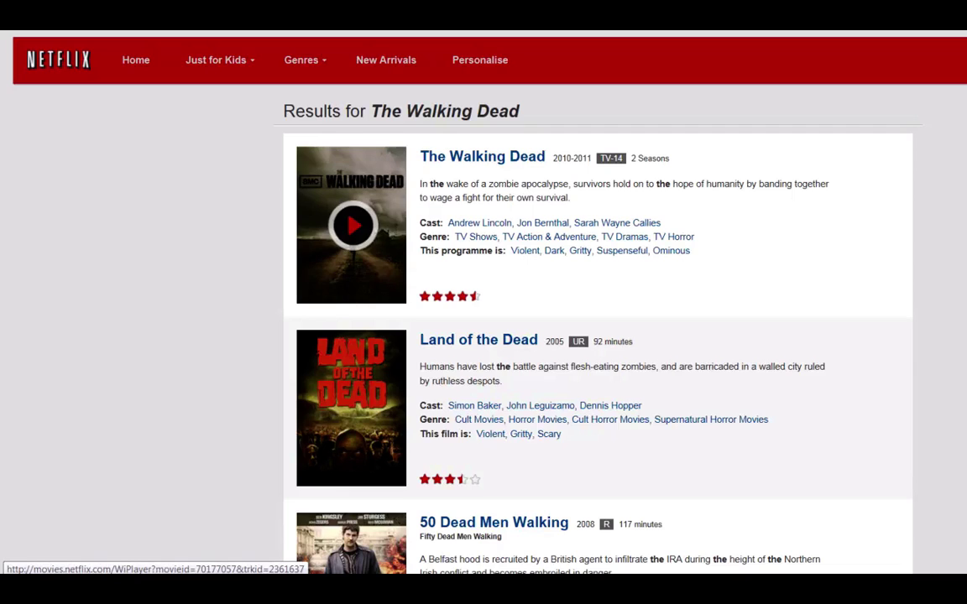